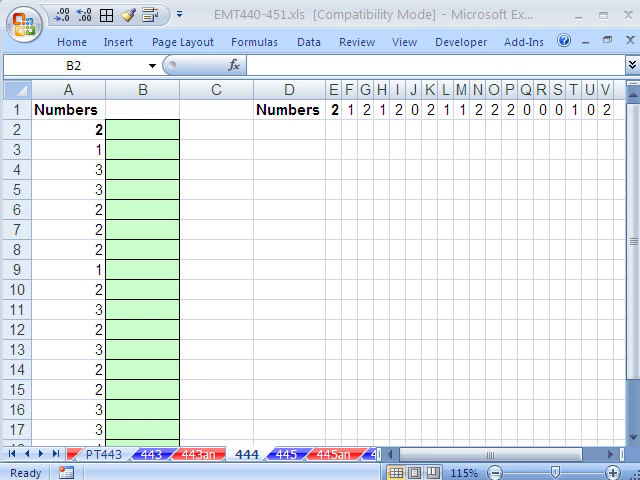
Step: Highlight source ranges A2:A19 and E1:V1, then select B2:B19 as the output range
left_click(243, 24)
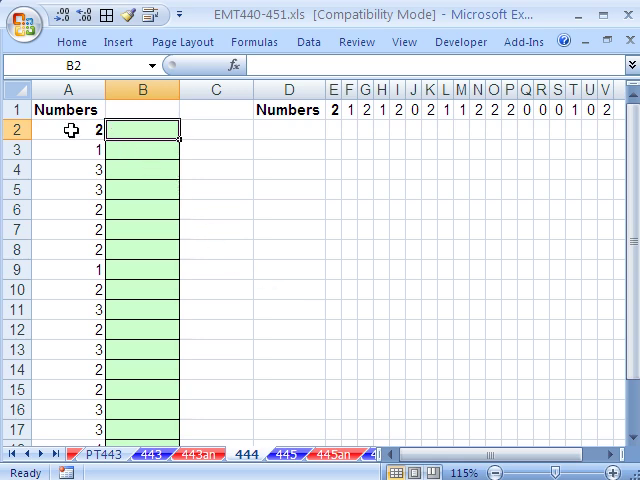
mouse_move(70, 130)
left_mouse_down()
mouse_move(68, 315)
mouse_move(84, 425)
left_mouse_up()
left_click_drag(334, 110, 605, 112)
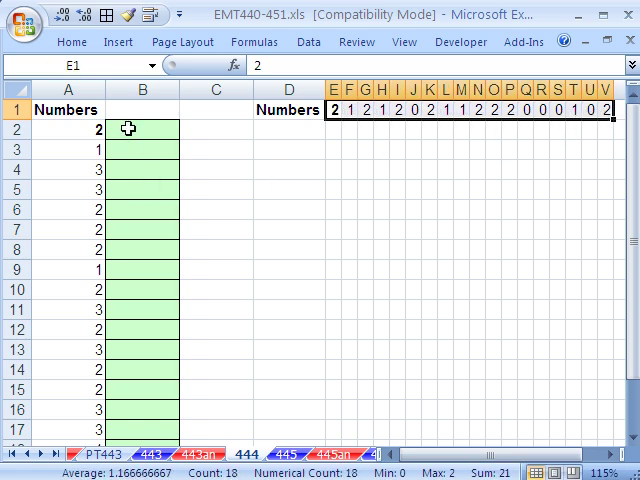
left_click_drag(123, 129, 140, 410)
scroll(145, 430, "up", 3)
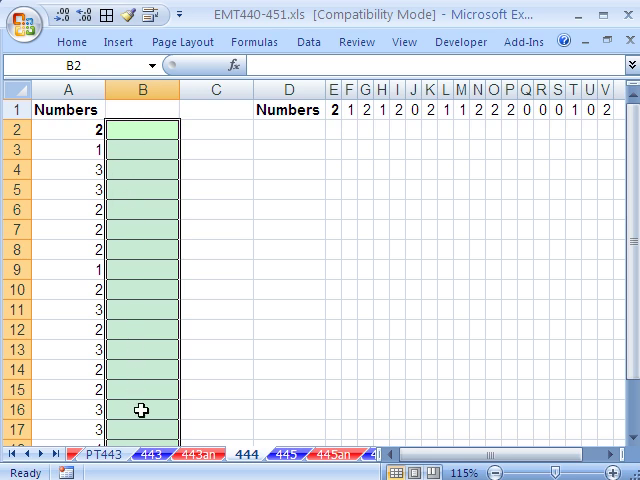
type("=")
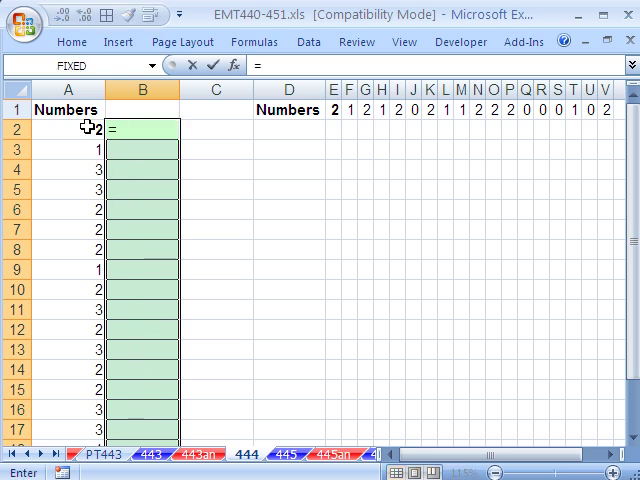
Step: Begin the B2 formula with the A2:A19 range reference from the vertical list
left_click_drag(88, 129, 77, 408)
scroll(140, 300, "up", 3)
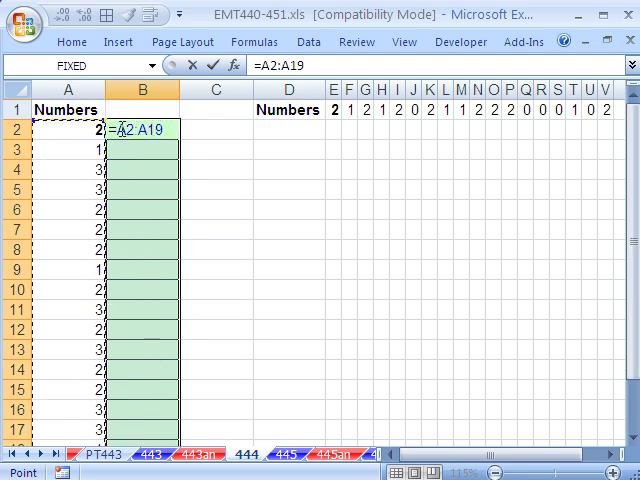
left_click_drag(118, 129, 165, 130)
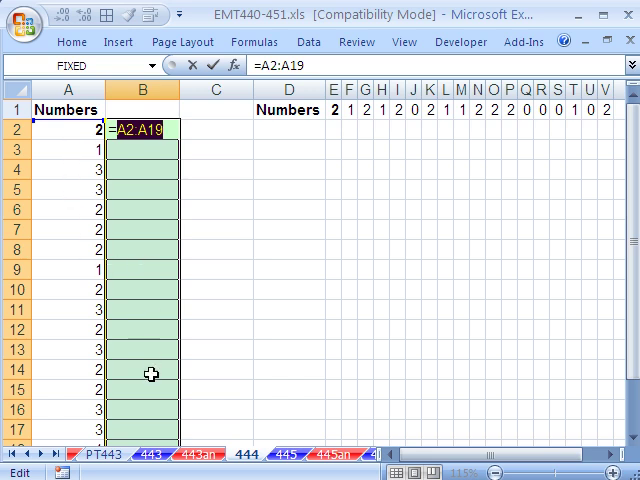
Step: Extend the formula with *TRANSPOSE(E1:V1) to multiply by the horizontal row
left_click(166, 129)
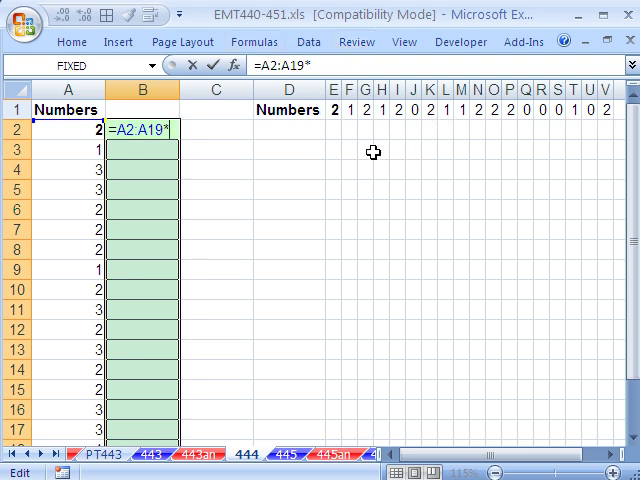
type("tra")
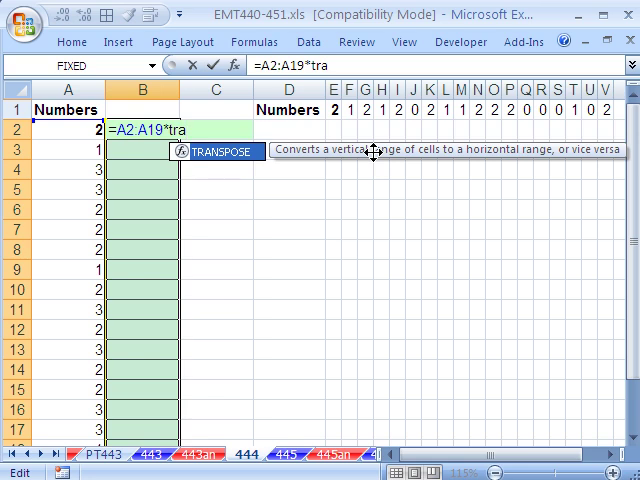
key("Tab")
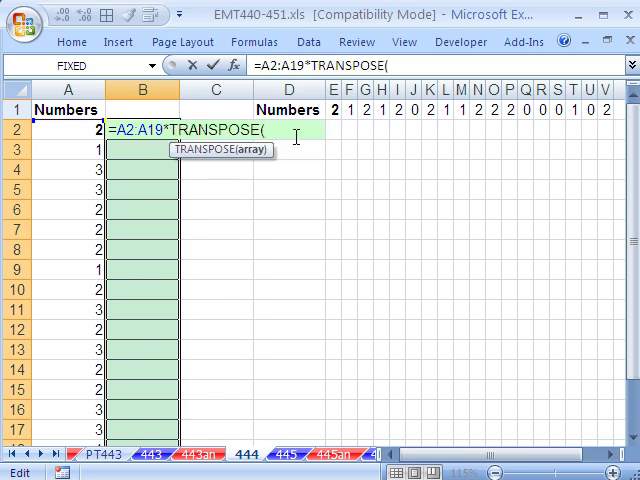
left_click_drag(334, 110, 605, 110)
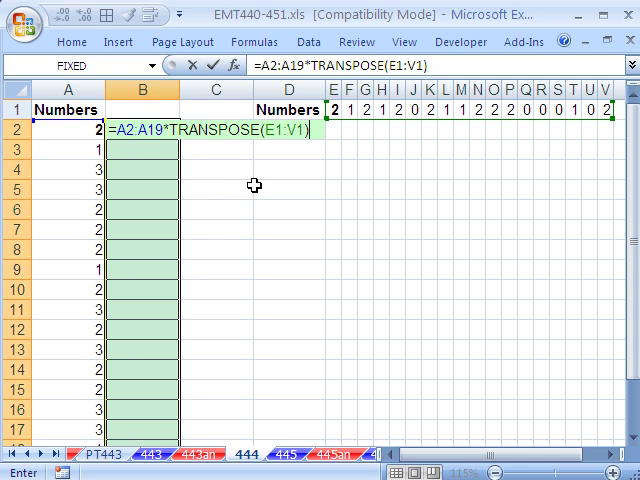
Step: Enter the formula as an array across B2:B19 with Ctrl+Shift+Enter, then inspect it in B7
key("ctrl+shift+Return")
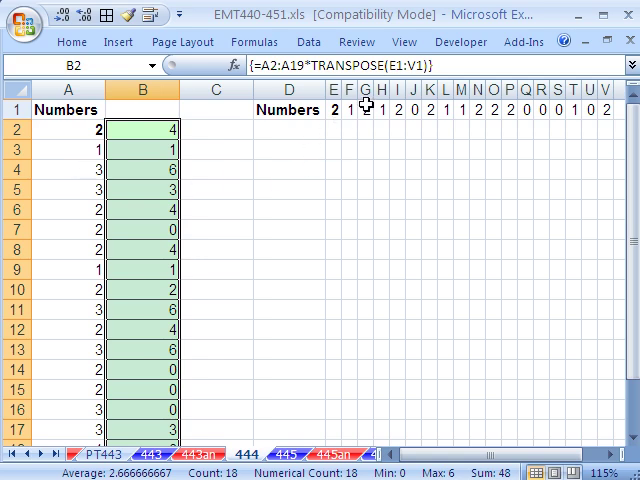
double_click(154, 232)
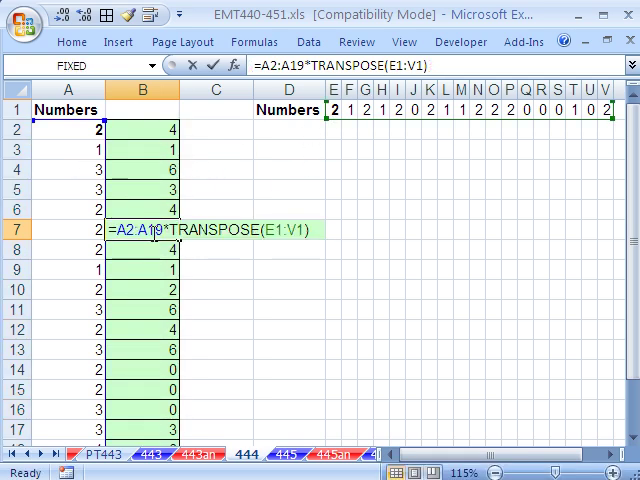
key("Escape")
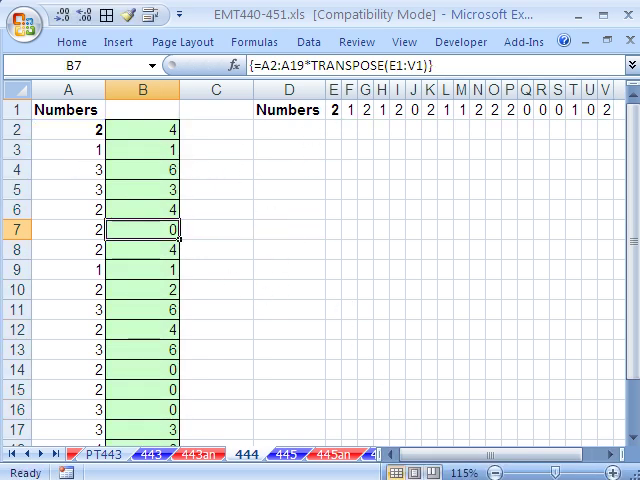